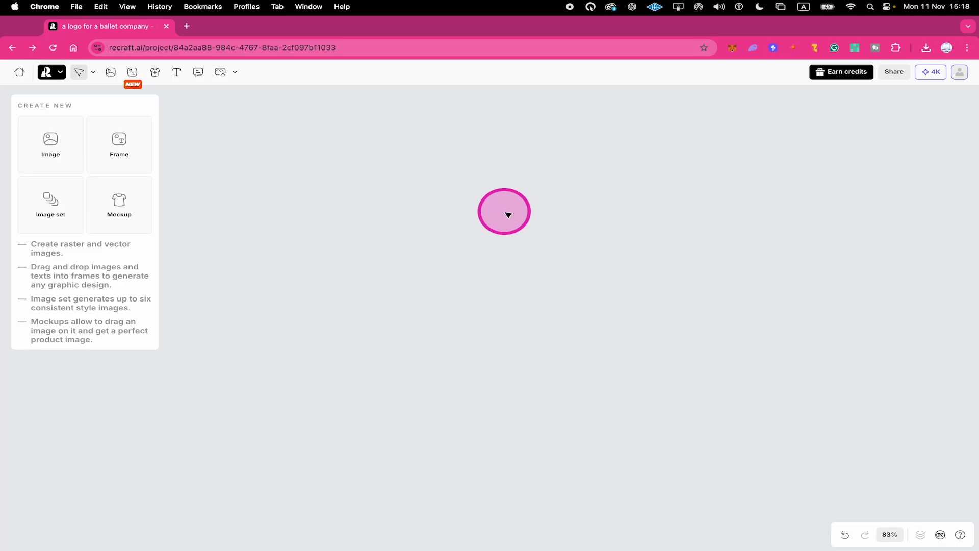
# Step: Create an image frame on the empty canvas with width 4096 and height 4096
pyautogui.click(46, 143)
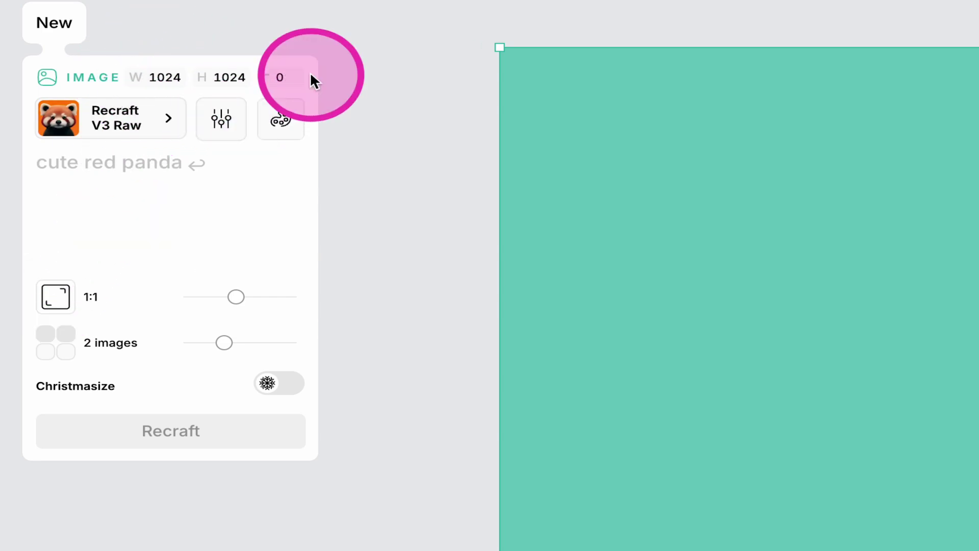
pyautogui.click(165, 80)
pyautogui.write('4096')
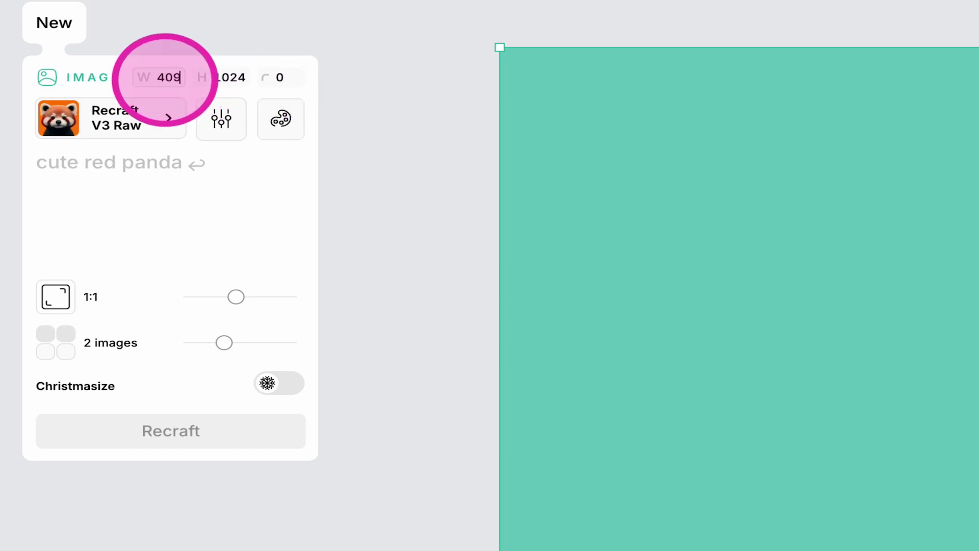
pyautogui.click(228, 78)
pyautogui.write('4096')
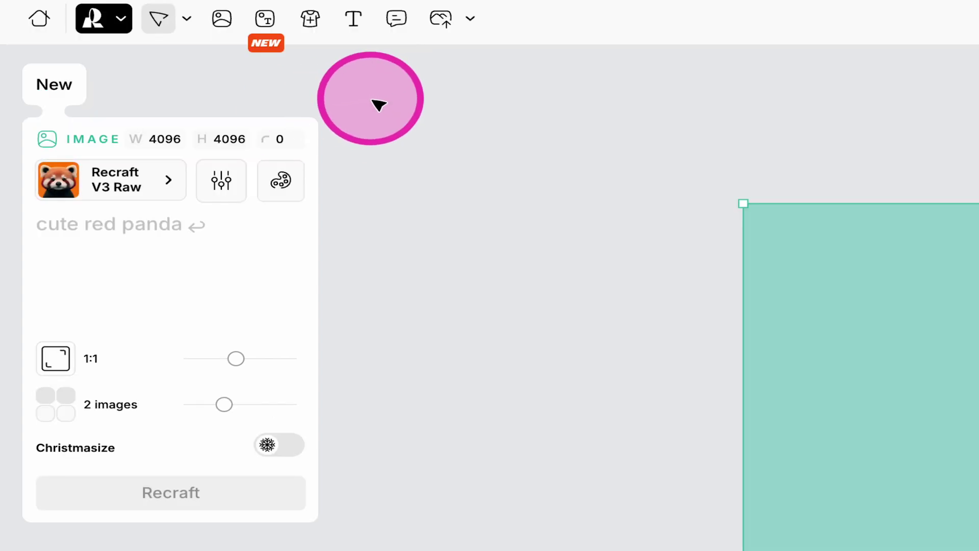
# Step: Apply the Vector art style and raise the image count to 4
pyautogui.click(115, 169)
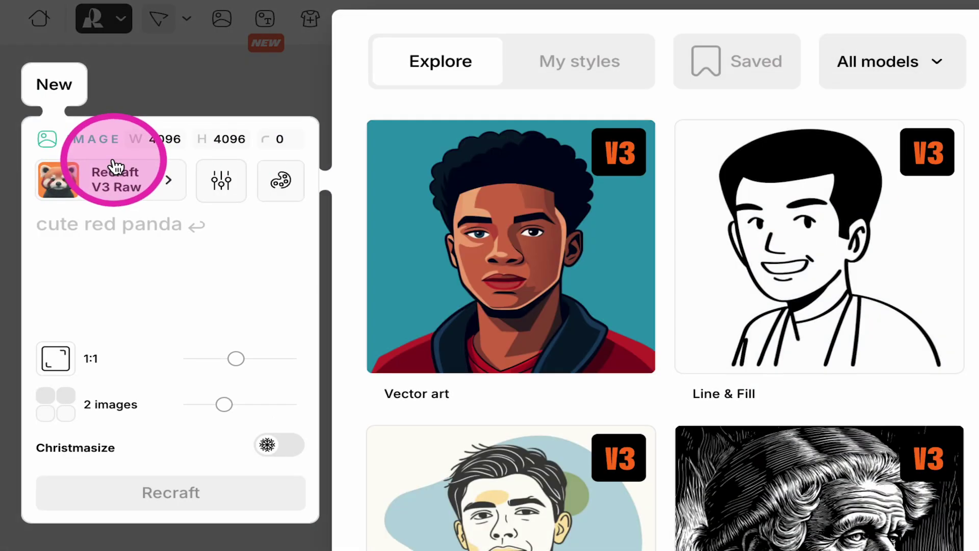
pyautogui.moveTo(525, 269)
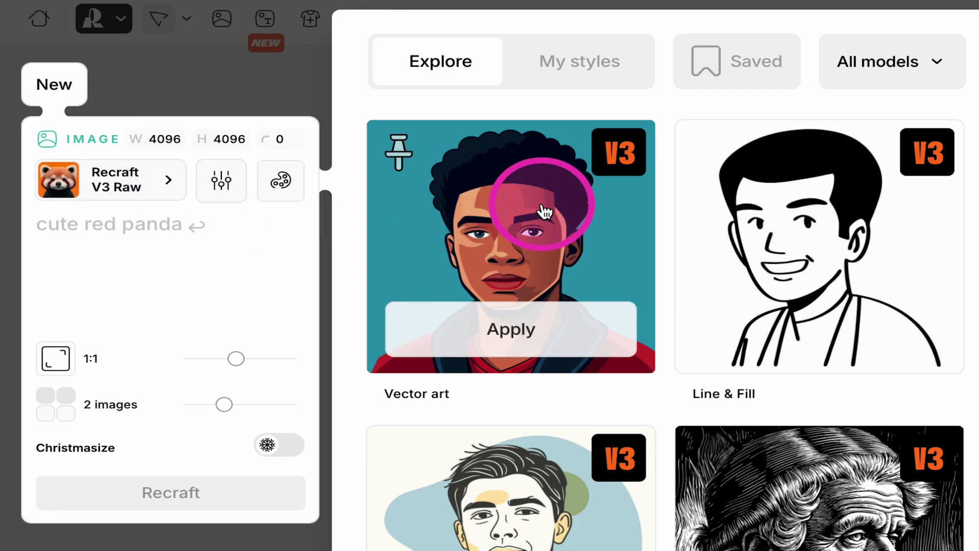
pyautogui.click(514, 328)
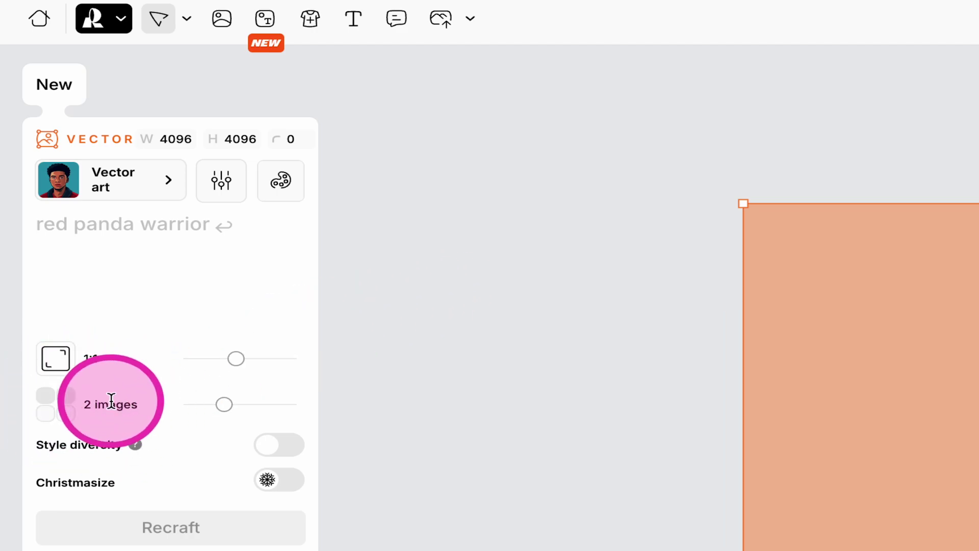
pyautogui.moveTo(223, 406); pyautogui.dragTo(308, 409)
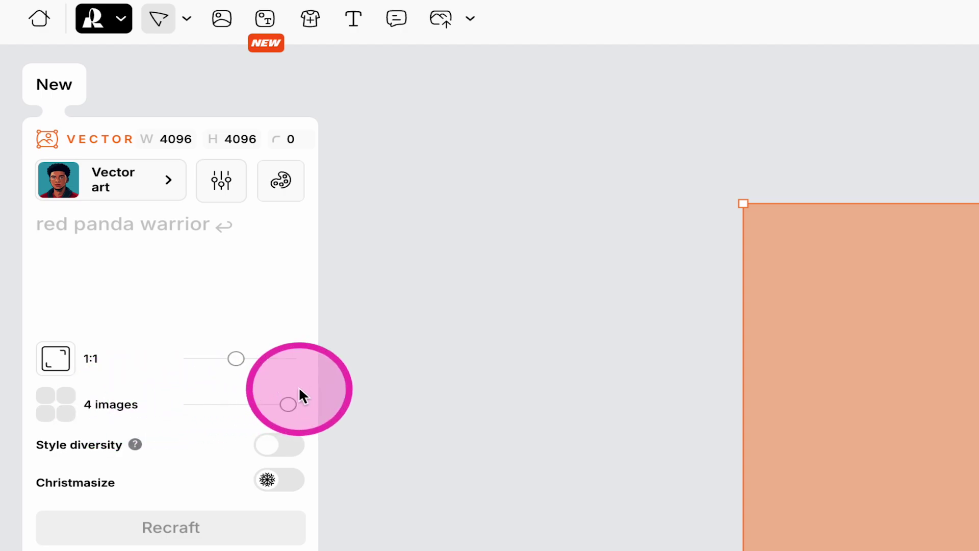
# Step: Paste the prompt 'a logo for a ballet company' and generate the logos
pyautogui.click(191, 265)
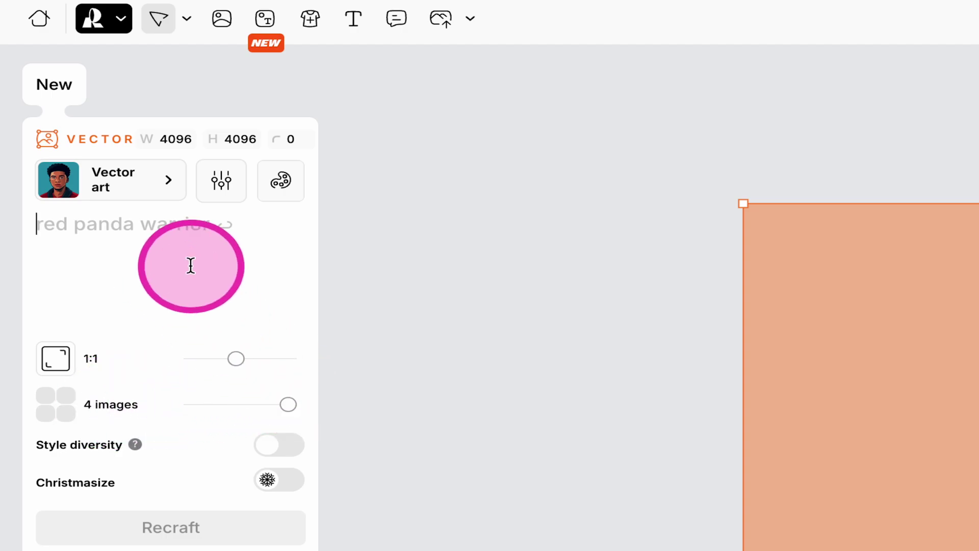
pyautogui.write('a logo for a ballet company')
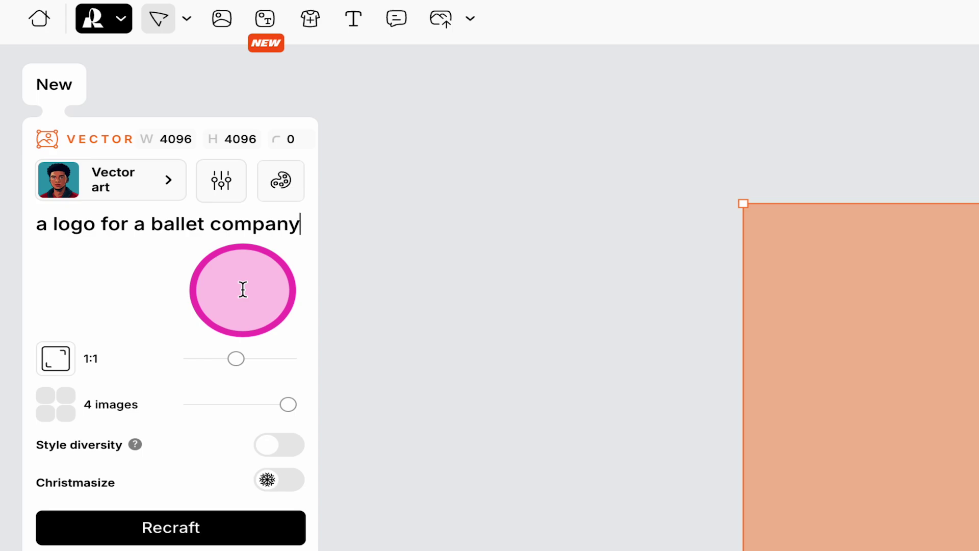
pyautogui.click(193, 523)
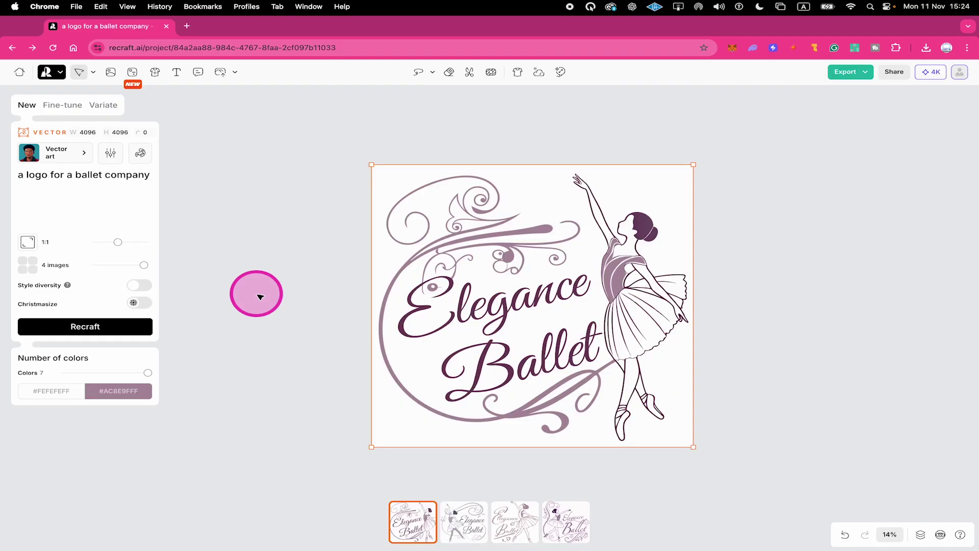
# Step: Compare the second, third and fourth variants, then keep the second with the dancer left
pyautogui.click(468, 531)
pyautogui.click(528, 527)
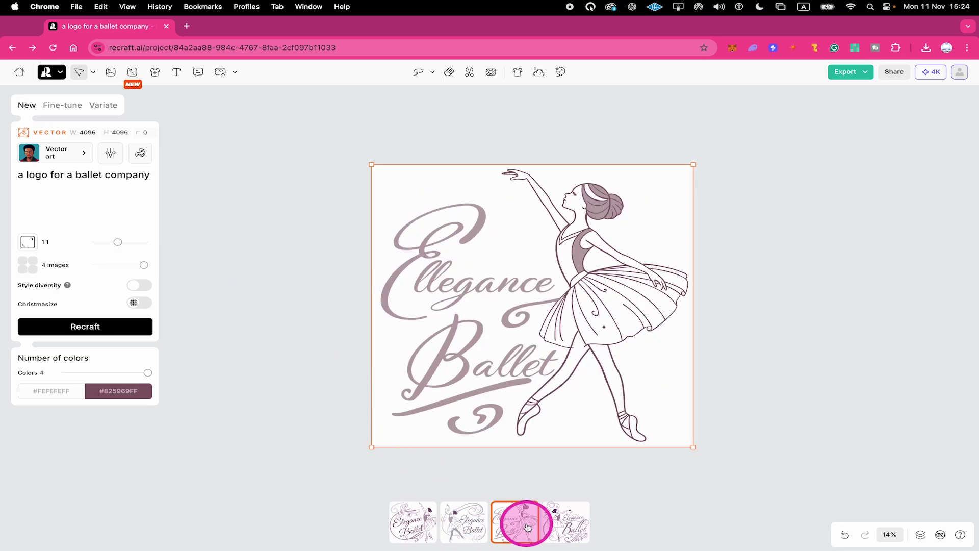
pyautogui.click(579, 520)
pyautogui.click(468, 521)
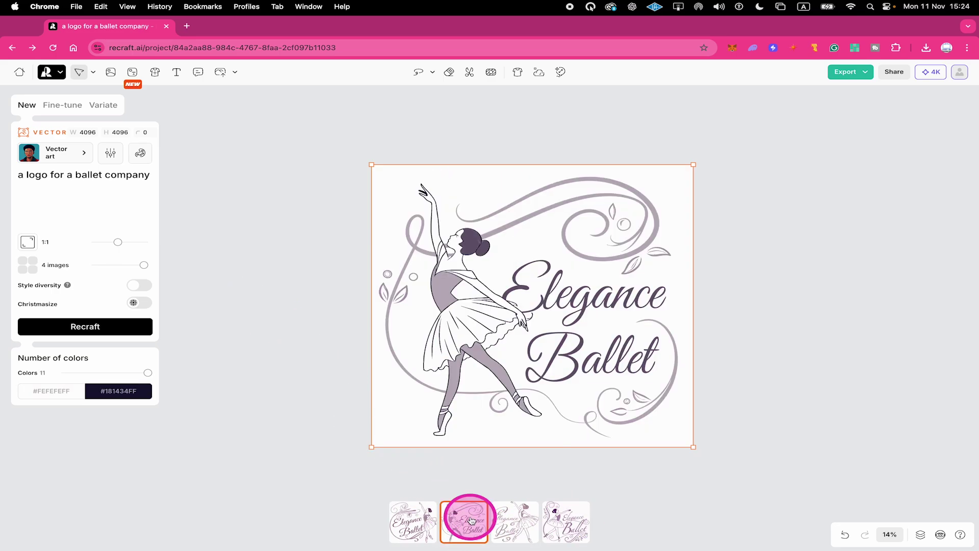
# Step: Cut the logo's colour count to 3, compare with 11, then return to 3
pyautogui.click(147, 374)
pyautogui.moveTo(147, 375); pyautogui.dragTo(84, 374)
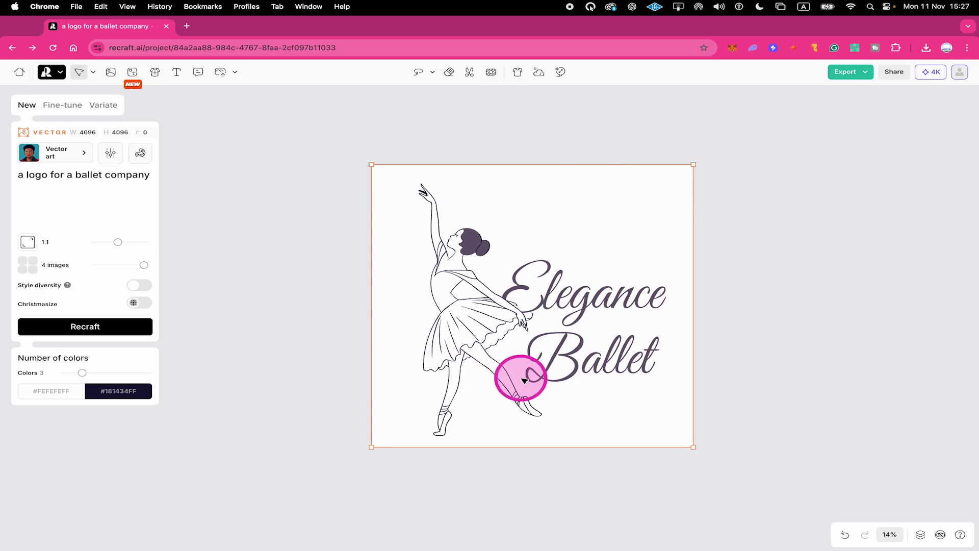
pyautogui.moveTo(84, 372); pyautogui.dragTo(192, 382)
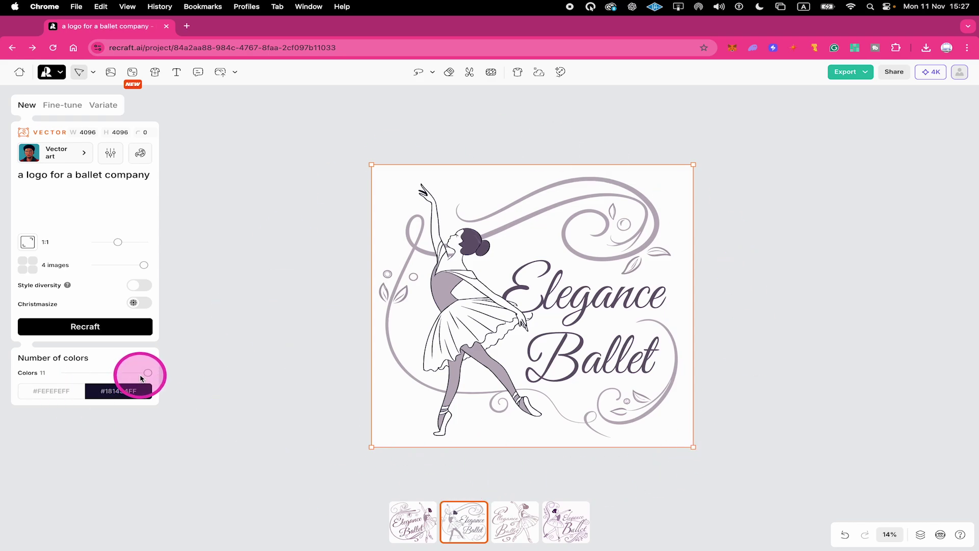
pyautogui.moveTo(142, 378); pyautogui.dragTo(83, 377)
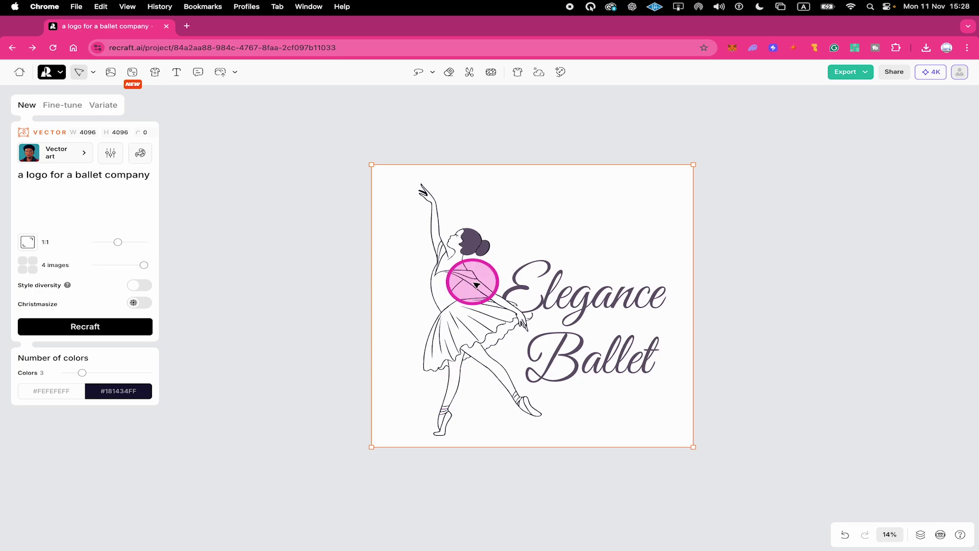
# Step: In Edit vector colors, shift the dark colour's hue towards green
pyautogui.click(101, 400)
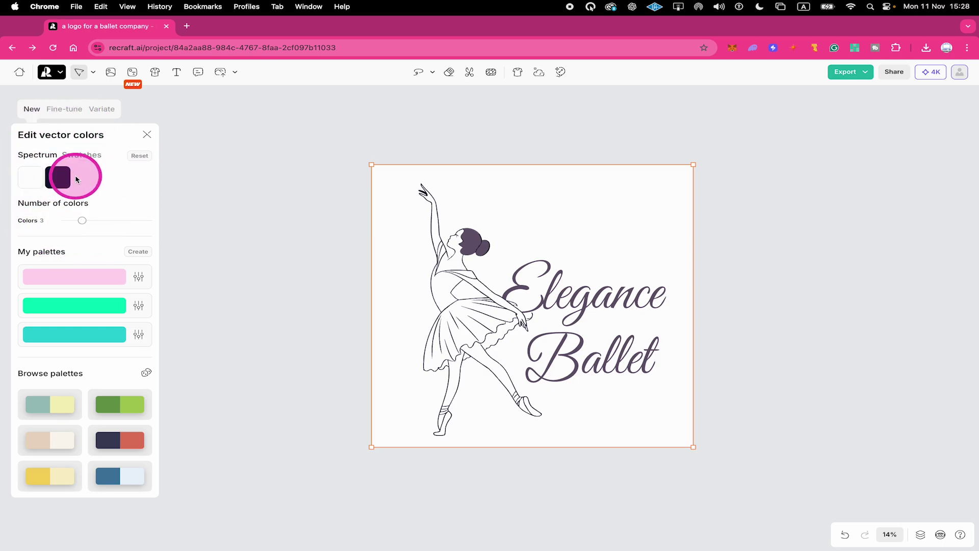
pyautogui.click(57, 177)
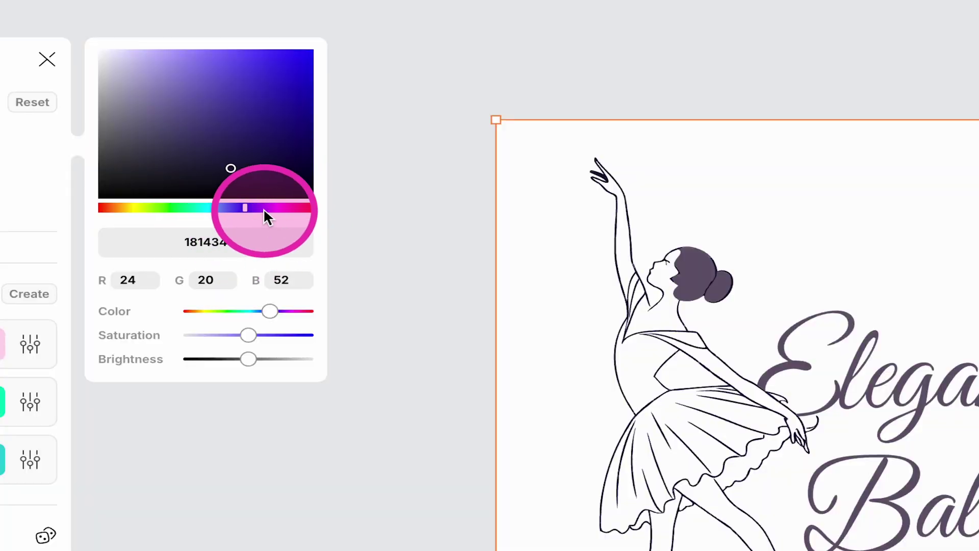
pyautogui.click(248, 208)
pyautogui.moveTo(243, 210); pyautogui.dragTo(177, 208)
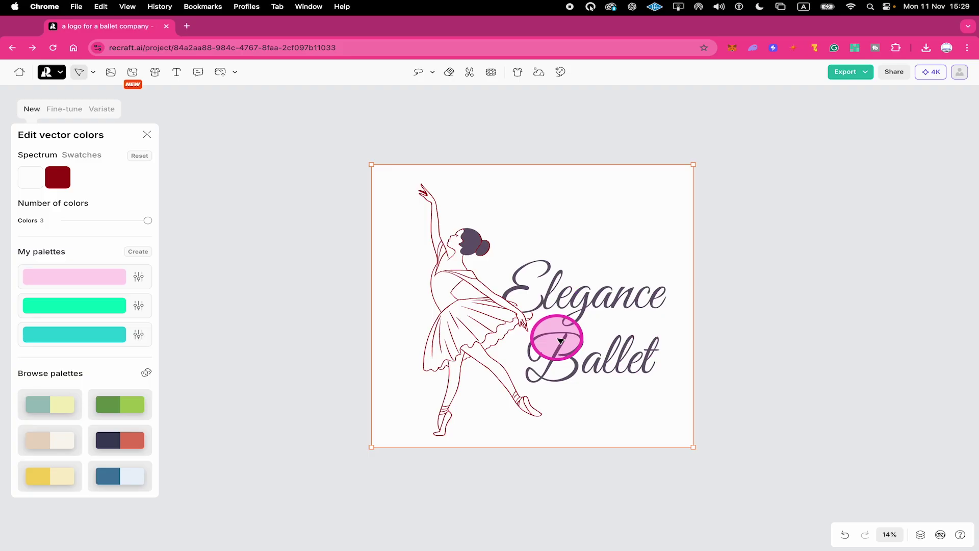
# Step: Recolour the lettering and hair swatch from dusky purple to bright green 2EBB7A
pyautogui.click(88, 156)
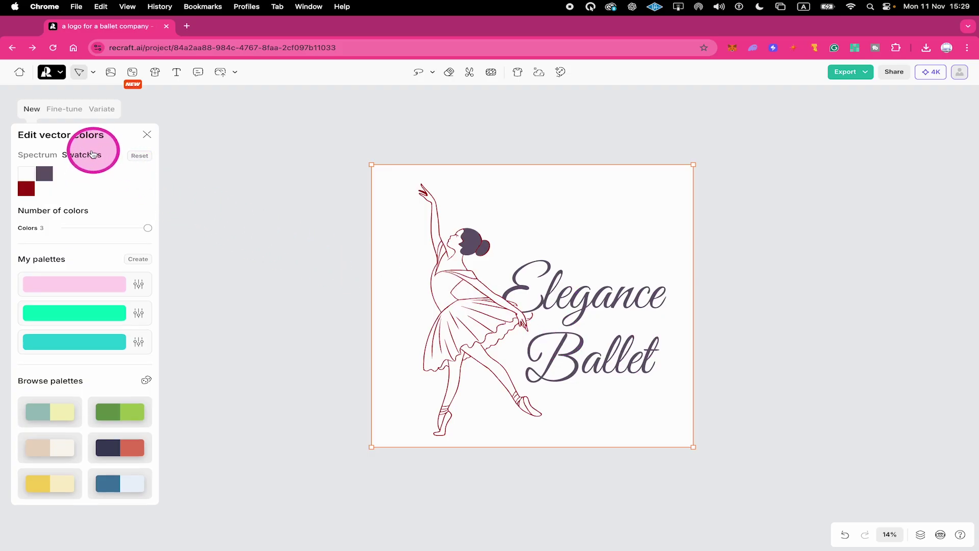
pyautogui.click(50, 176)
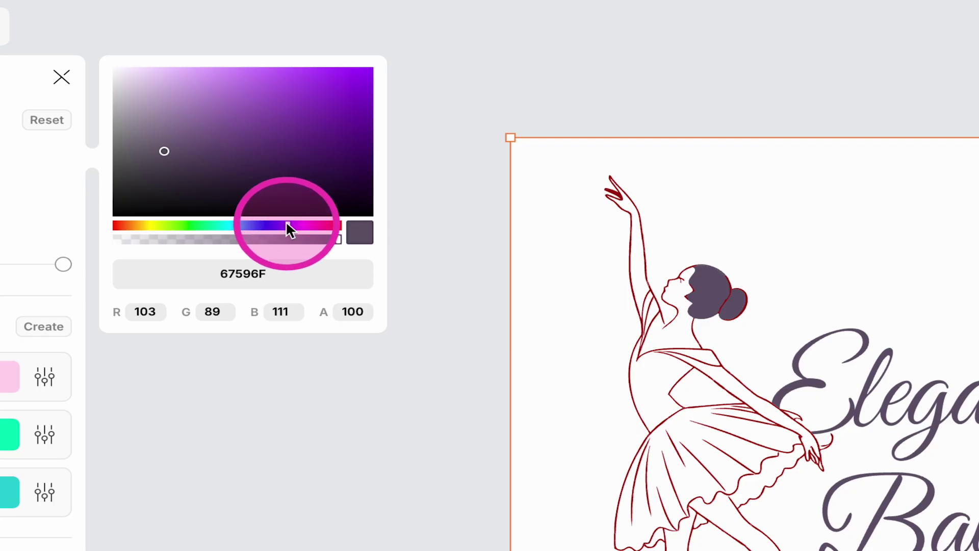
pyautogui.moveTo(260, 209); pyautogui.dragTo(210, 225)
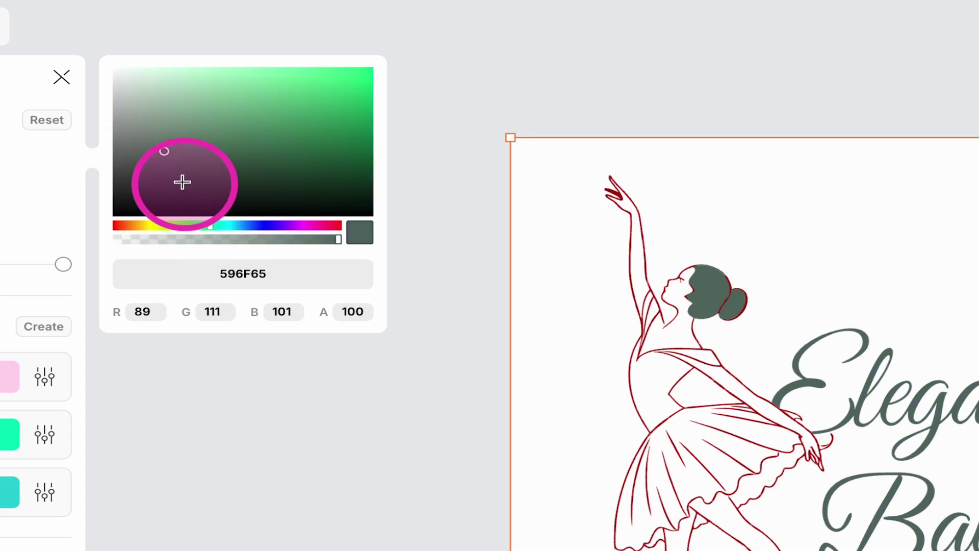
pyautogui.moveTo(168, 151); pyautogui.dragTo(308, 108)
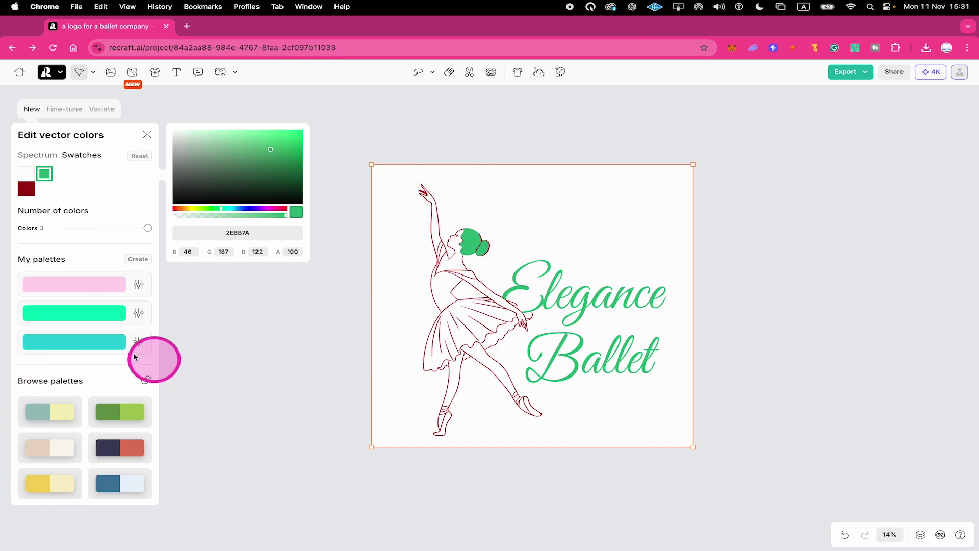
# Step: Try teal-cream, blue-pink-yellow and peach-cream palettes, then reset to the original colours
pyautogui.click(55, 448)
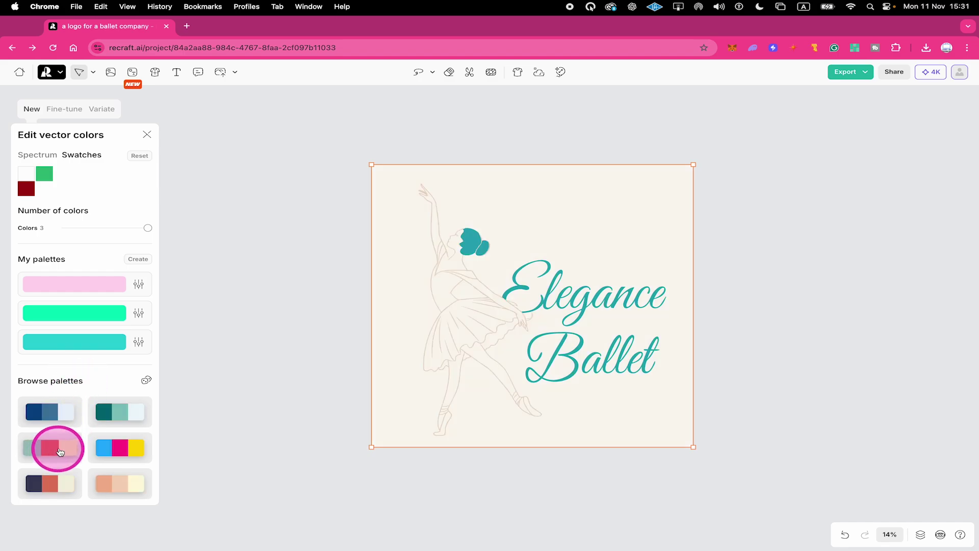
pyautogui.click(114, 451)
pyautogui.click(119, 482)
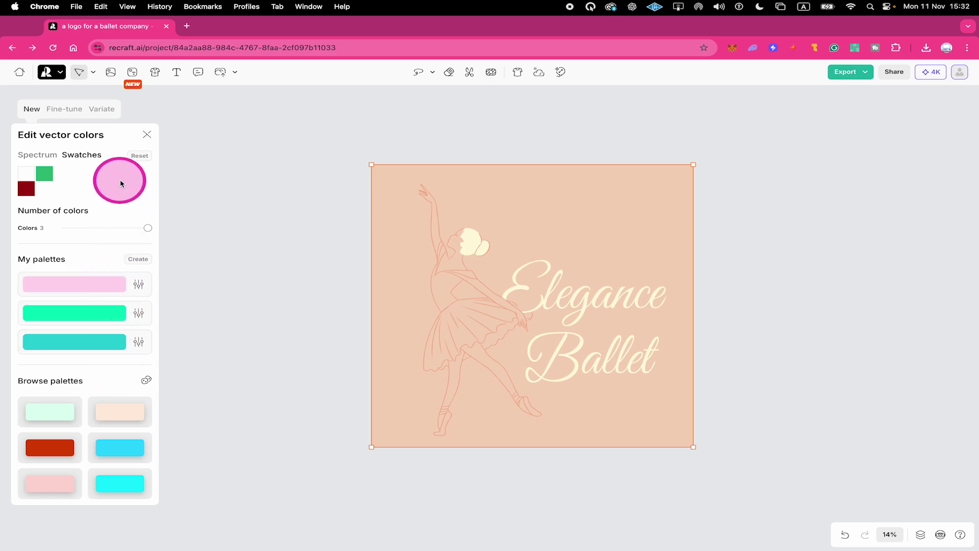
pyautogui.click(140, 155)
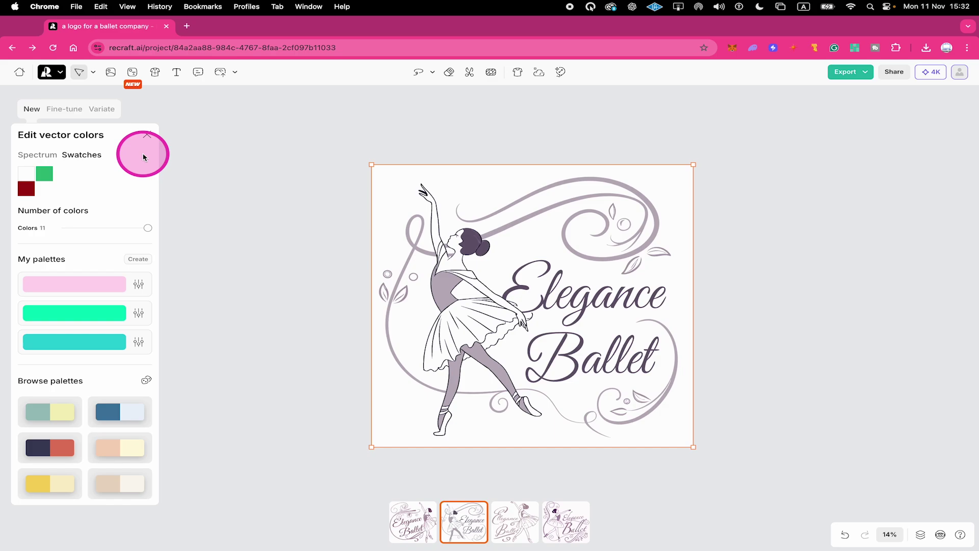
# Step: Export the logo at 4096 × 4096 as an SVG file
pyautogui.click(852, 72)
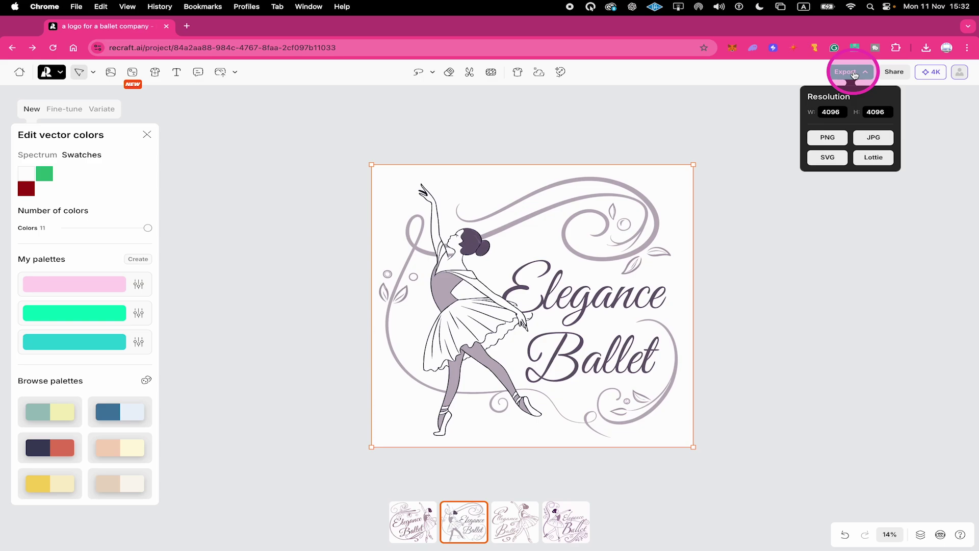
pyautogui.click(826, 158)
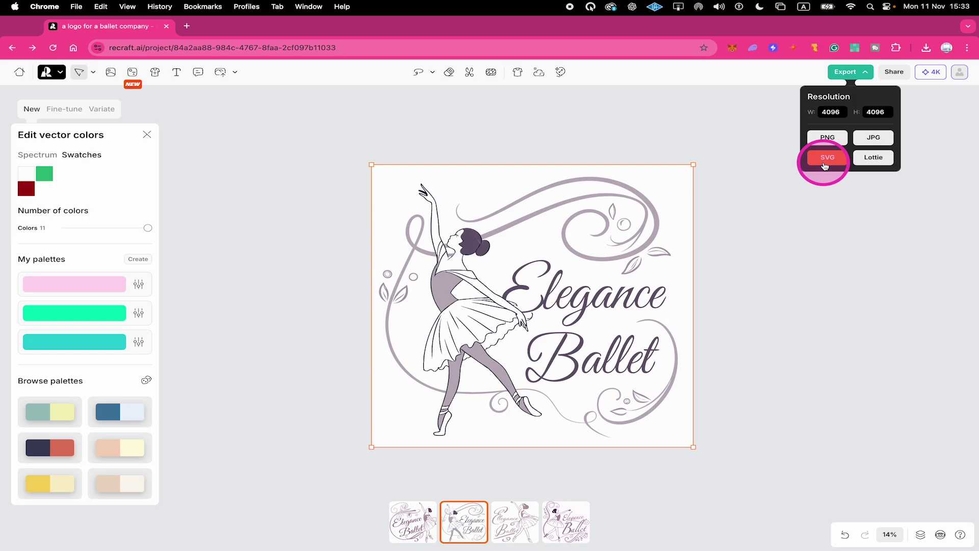
pyautogui.click(763, 249)
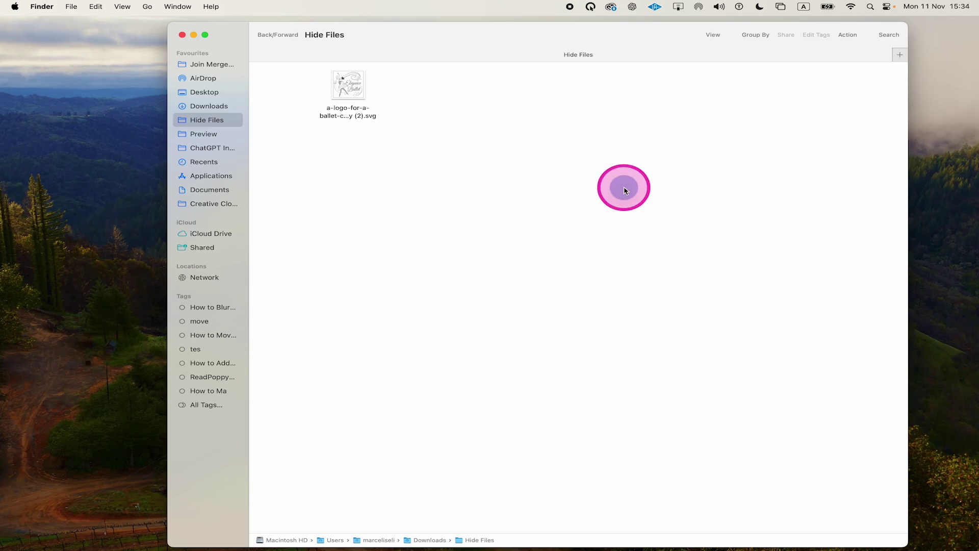
# Step: Open a-logo-for-a-ballet-company (2).svg from Finder with Adobe Illustrator 2025
pyautogui.rightClick(344, 88)
pyautogui.moveTo(416, 103)
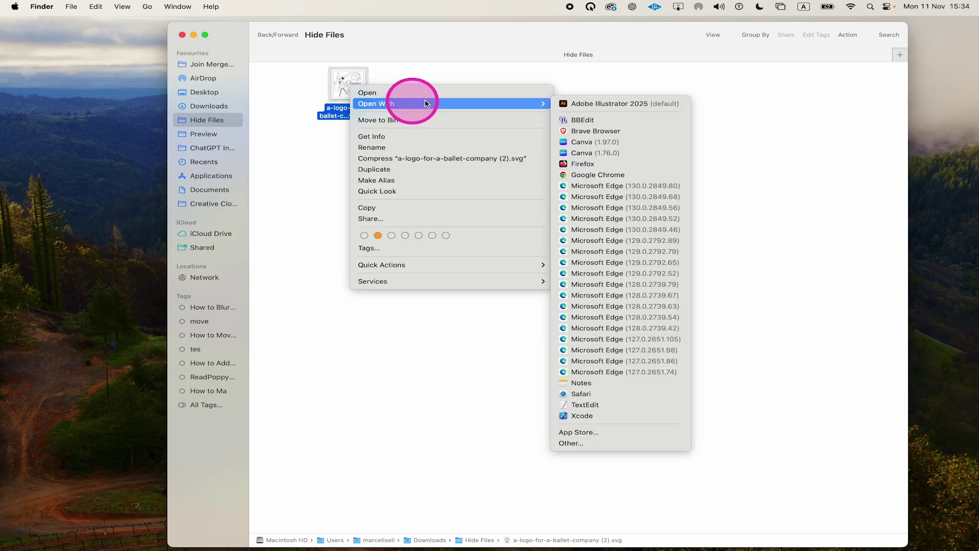
pyautogui.click(611, 104)
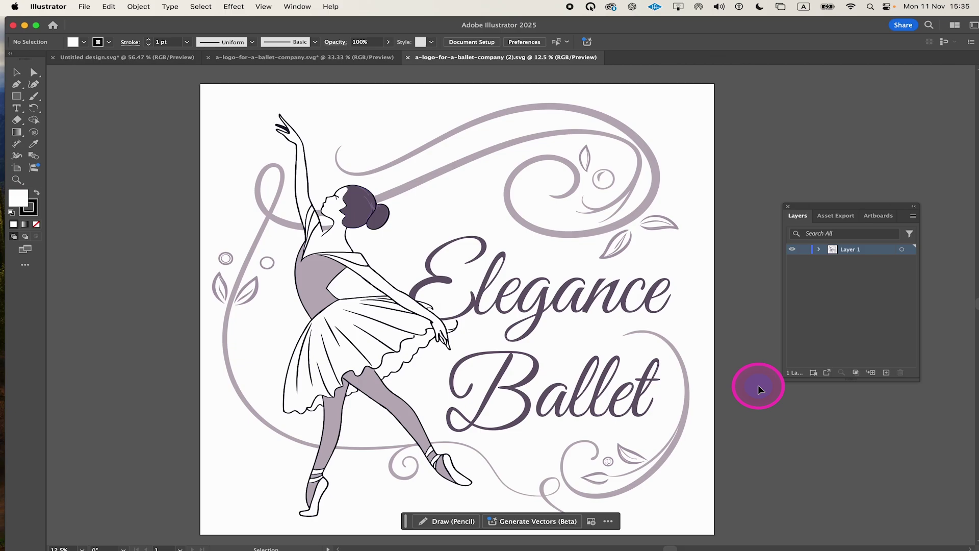
# Step: Nudge the small circle ornament on the left and select the full-artboard path
pyautogui.moveTo(223, 262); pyautogui.dragTo(225, 256)
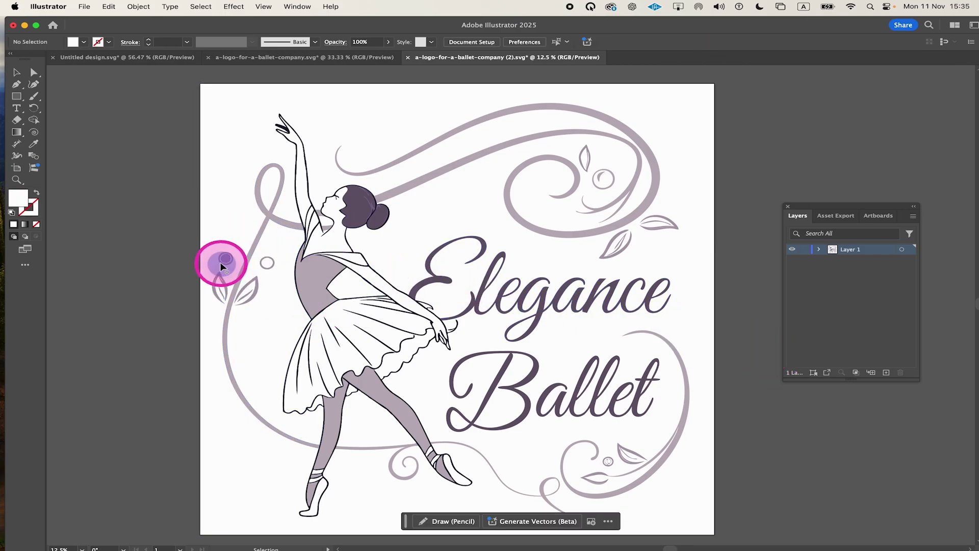
pyautogui.click(229, 263)
pyautogui.click(225, 262)
pyautogui.click(339, 280)
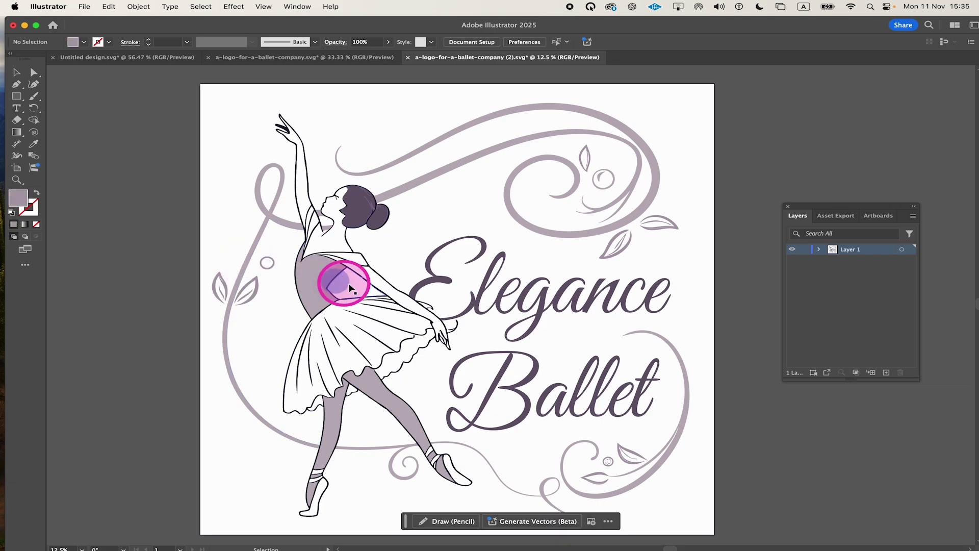
pyautogui.click(268, 262)
pyautogui.click(812, 137)
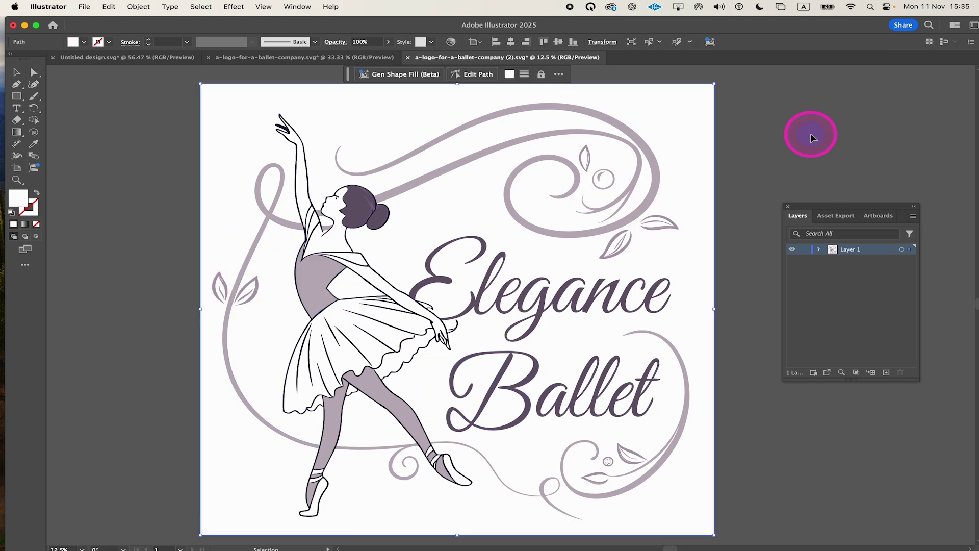
# Step: Delete the Elegance lettering and the leftover curl of the E
pyautogui.click(546, 299)
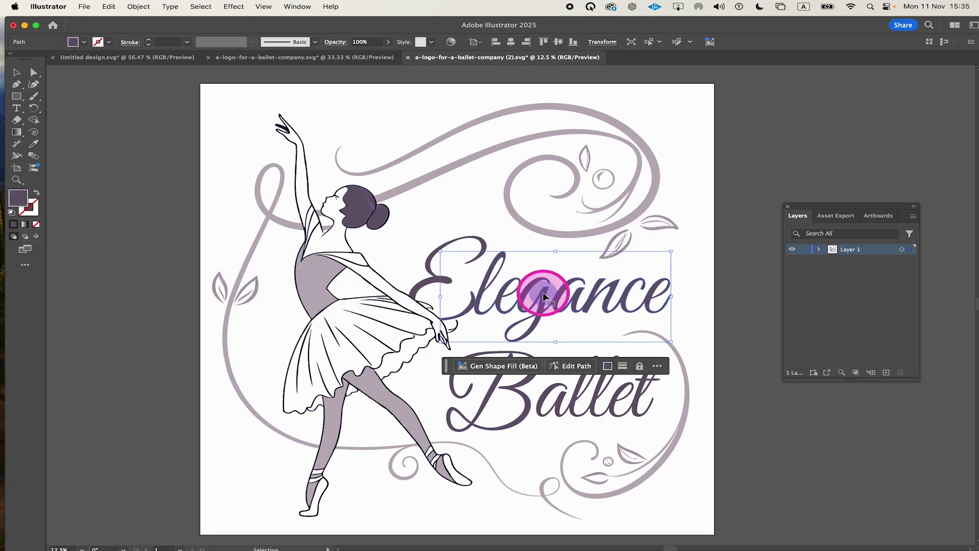
pyautogui.press('Delete')
pyautogui.click(458, 239)
pyautogui.press('Delete')
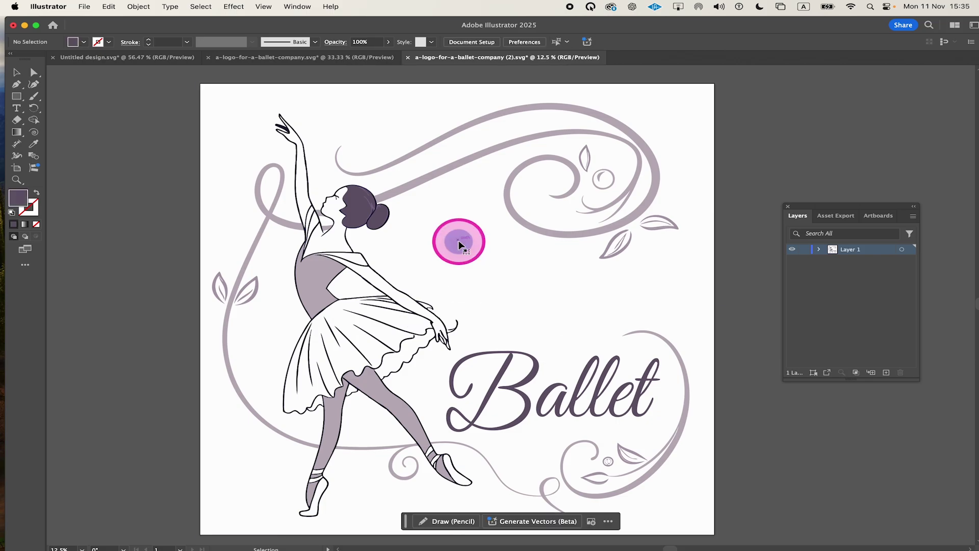
# Step: Expand Layer 1 in the Layers panel to list its individual paths
pyautogui.moveTo(846, 206); pyautogui.dragTo(801, 196)
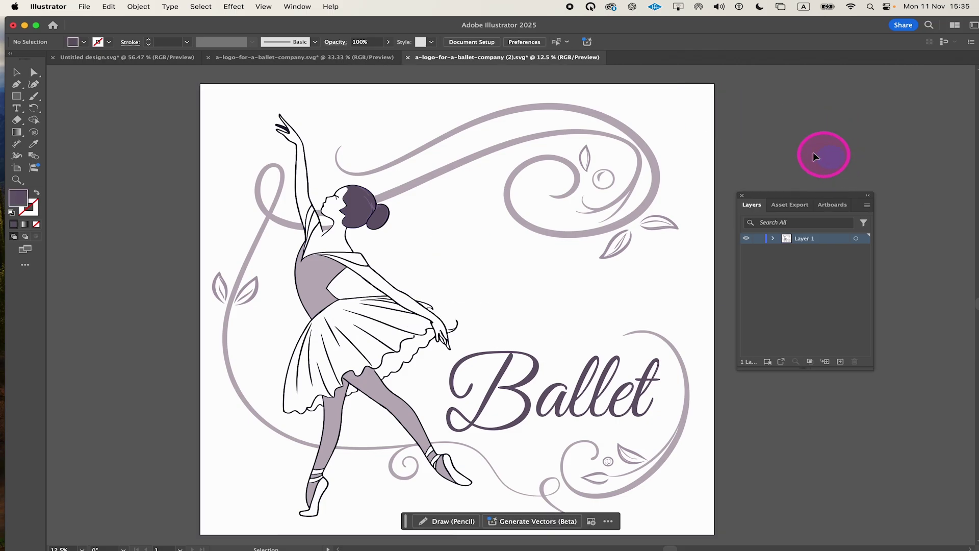
pyautogui.click(773, 239)
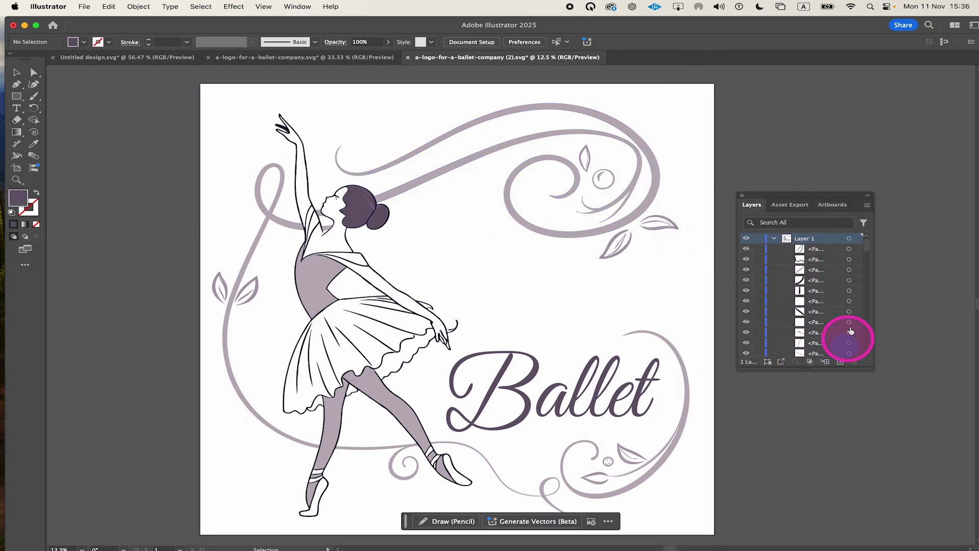
pyautogui.scroll(-3, 802, 284)
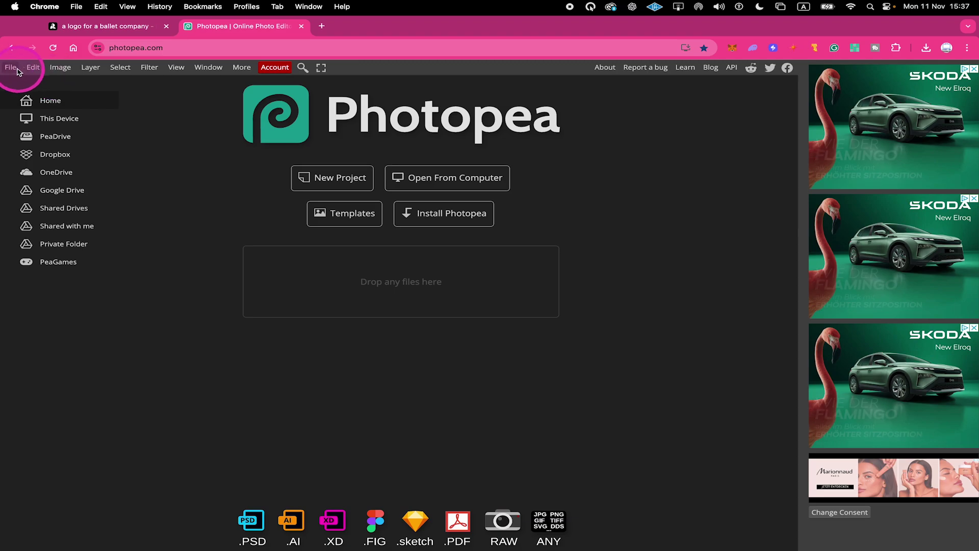
# Step: Open a-logo-for-a-ballet-company (2).svg in Photepea via File > Open
pyautogui.click(8, 68)
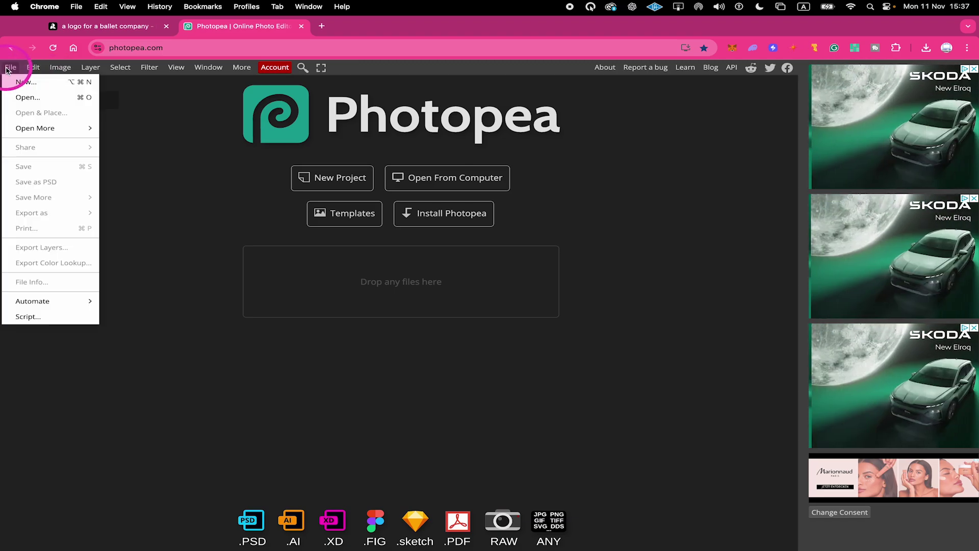
pyautogui.click(28, 97)
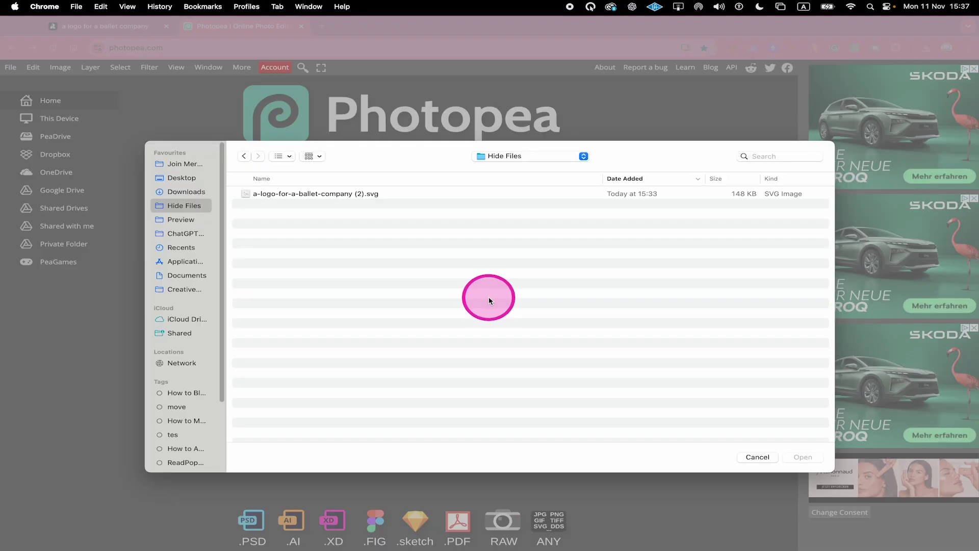
pyautogui.click(345, 197)
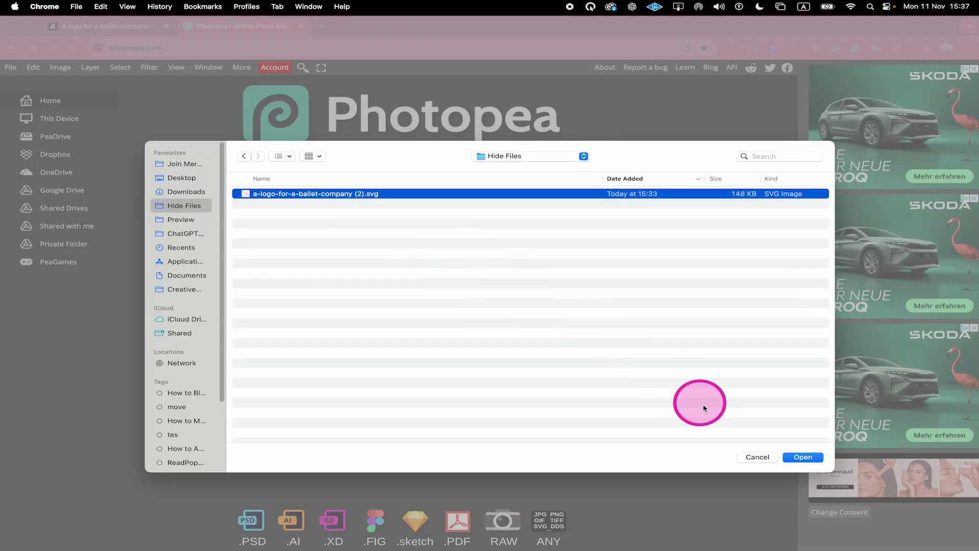
pyautogui.click(801, 456)
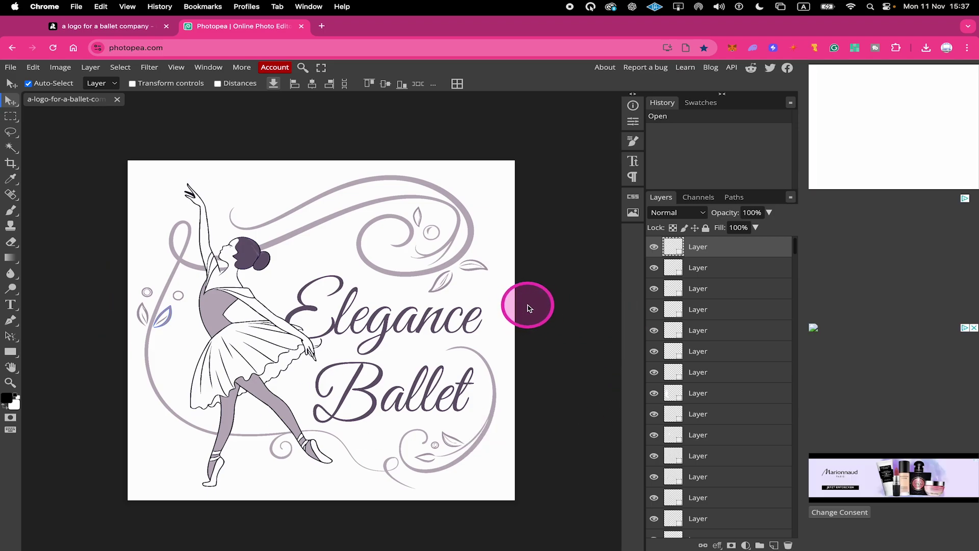